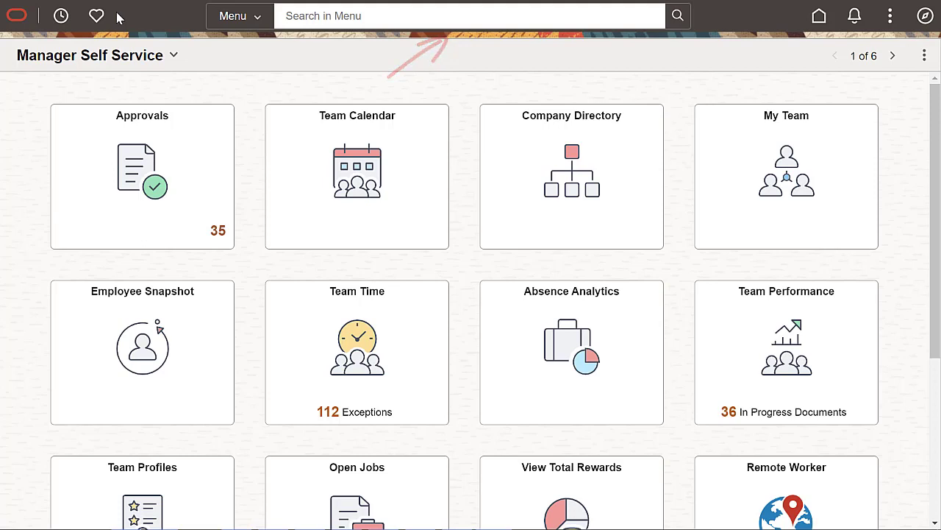
# - Search the menu for "data migration" and open the Data Migration Workbench
pyautogui.click(258, 24)
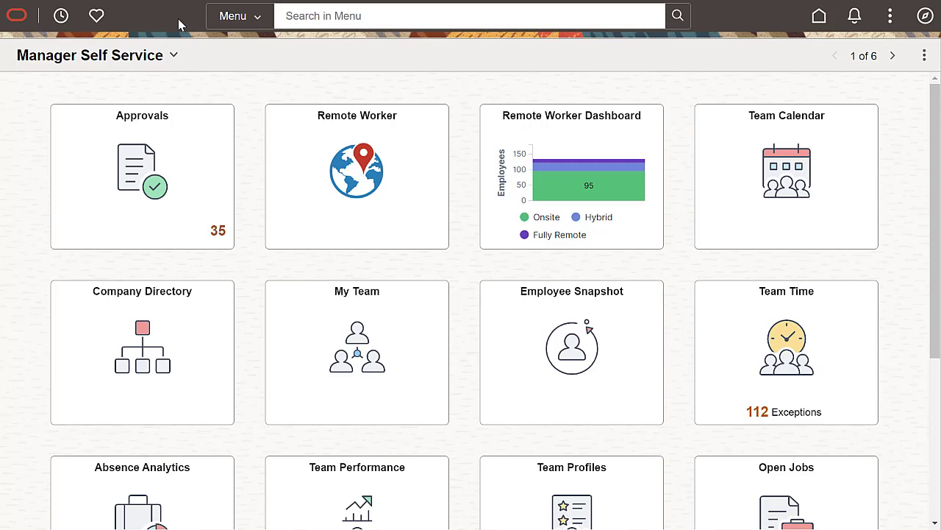
pyautogui.click(385, 16)
pyautogui.write('data migration')
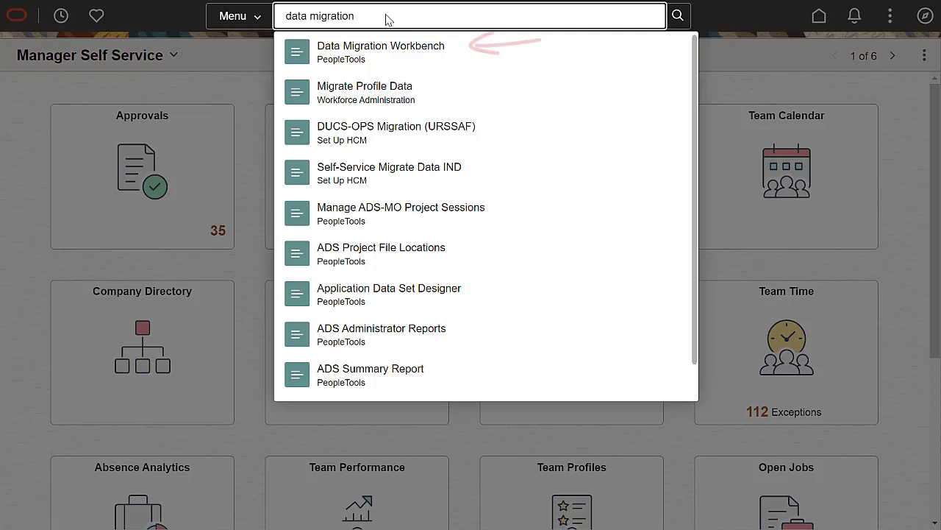
pyautogui.click(412, 57)
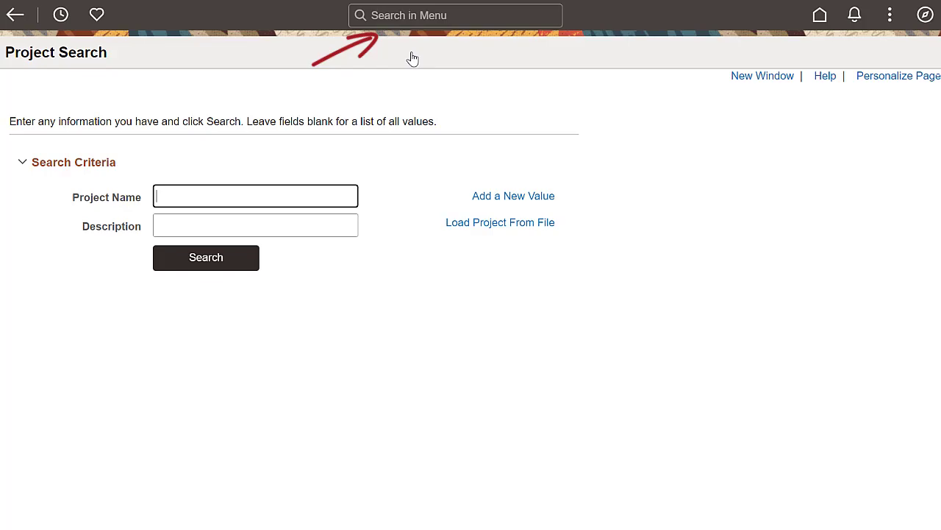
# - Search the menu for "event mapping" from the Project Search page
pyautogui.click(456, 16)
pyautogui.write('event mappin')
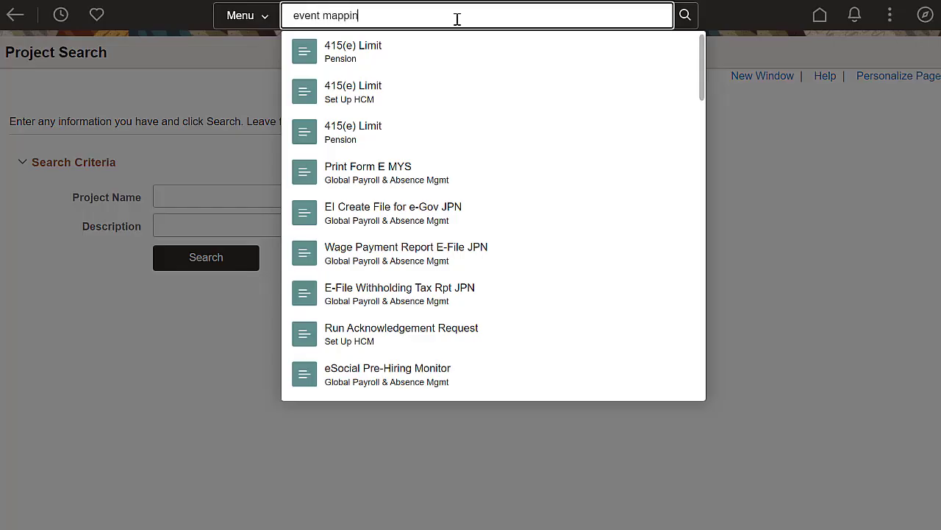
pyautogui.write('g')
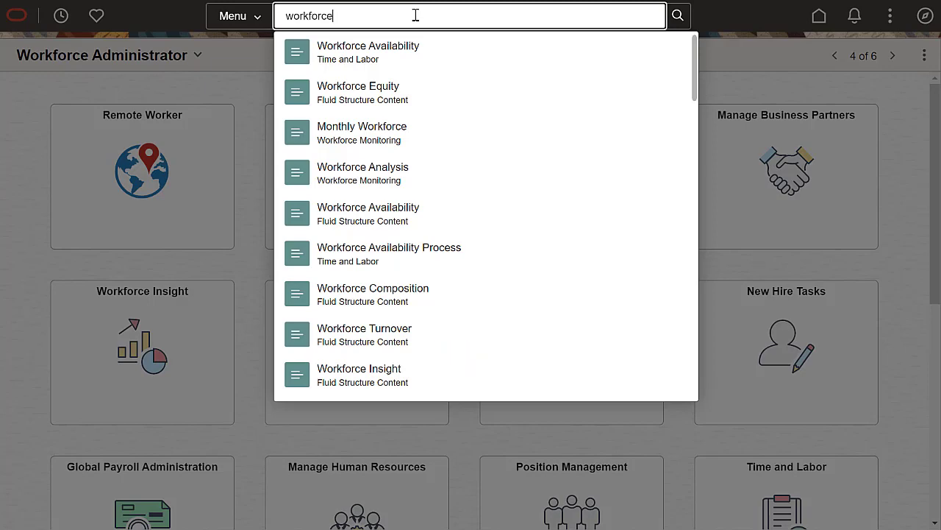
# - Open Workforce Insight from the menu search results for "workforce"
pyautogui.click(398, 381)
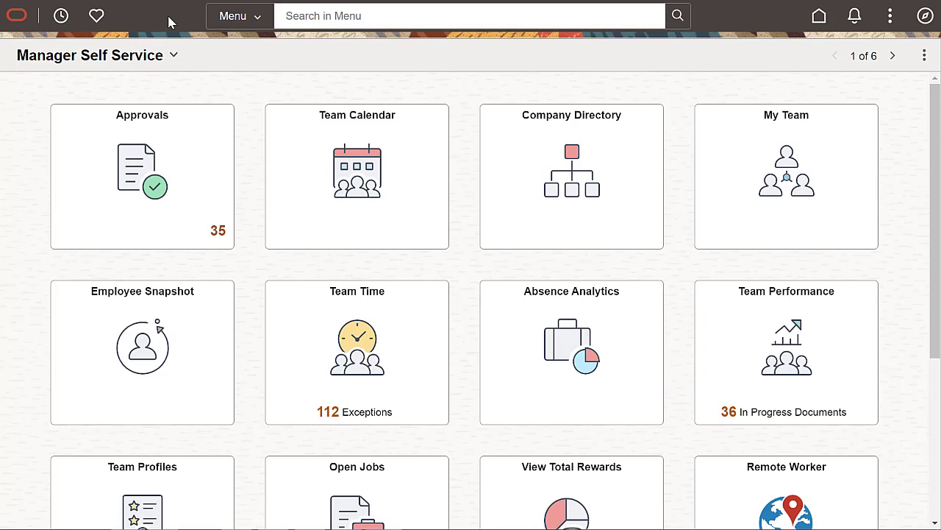
# - Search within the Job Data category for "training specialist" and open the third matching employee record
pyautogui.click(232, 15)
pyautogui.moveTo(416, 231); pyautogui.dragTo(416, 300)
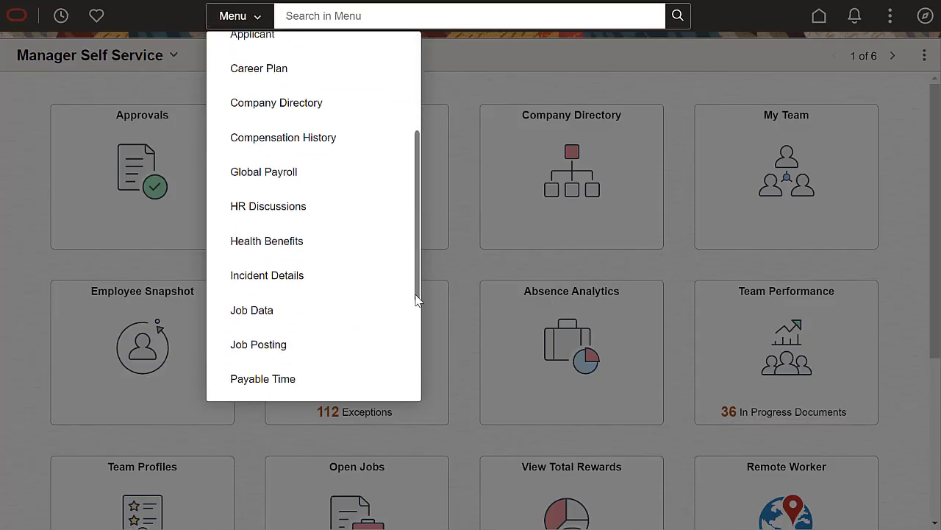
pyautogui.click(311, 312)
pyautogui.click(500, 16)
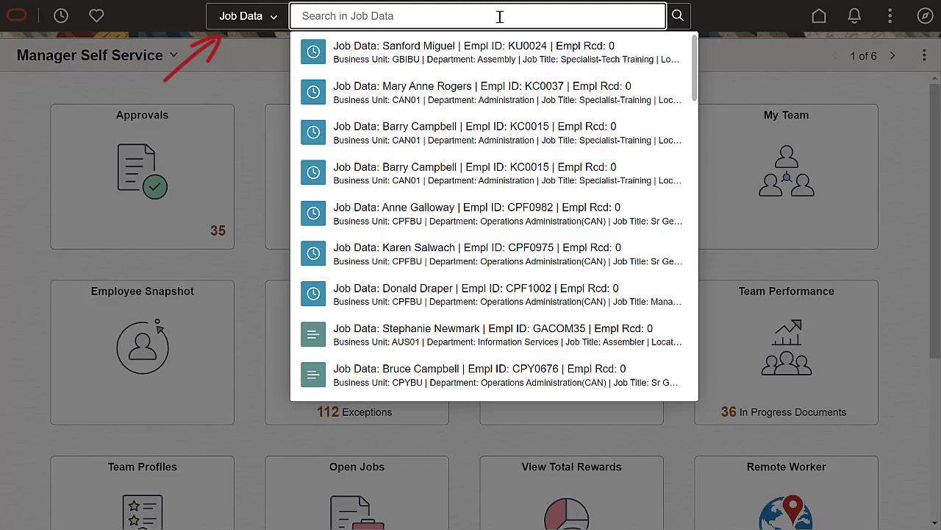
pyautogui.write('training specialist')
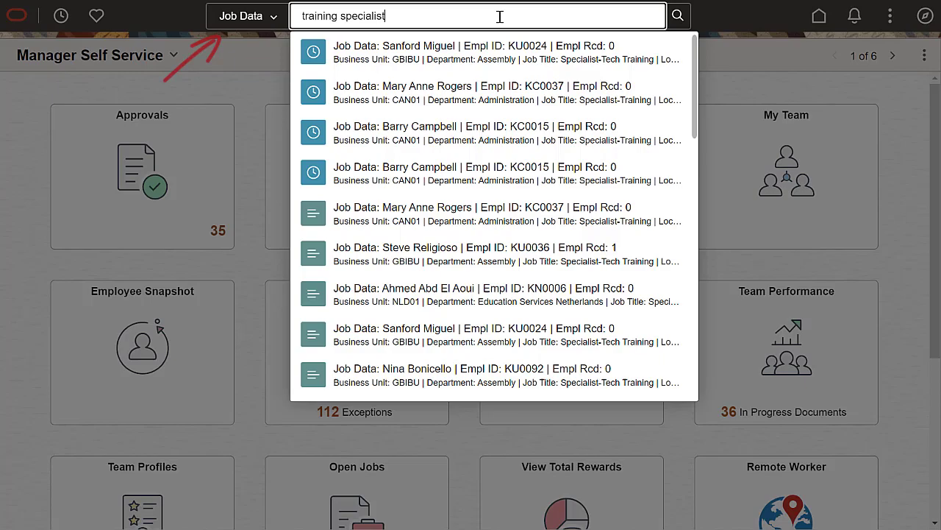
pyautogui.click(505, 136)
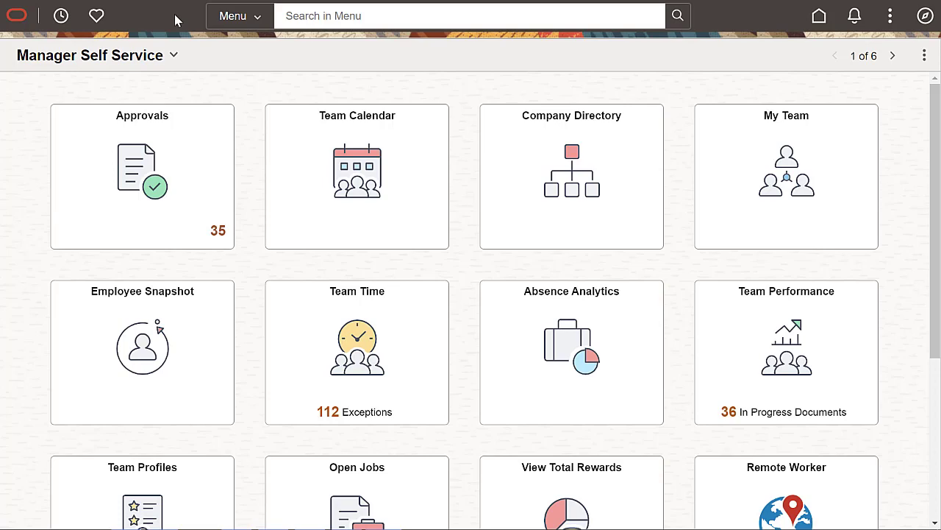
# - Search the menu for "user profiles", review the suggestions, and clear the search text
pyautogui.click(441, 22)
pyautogui.write('user profiles')
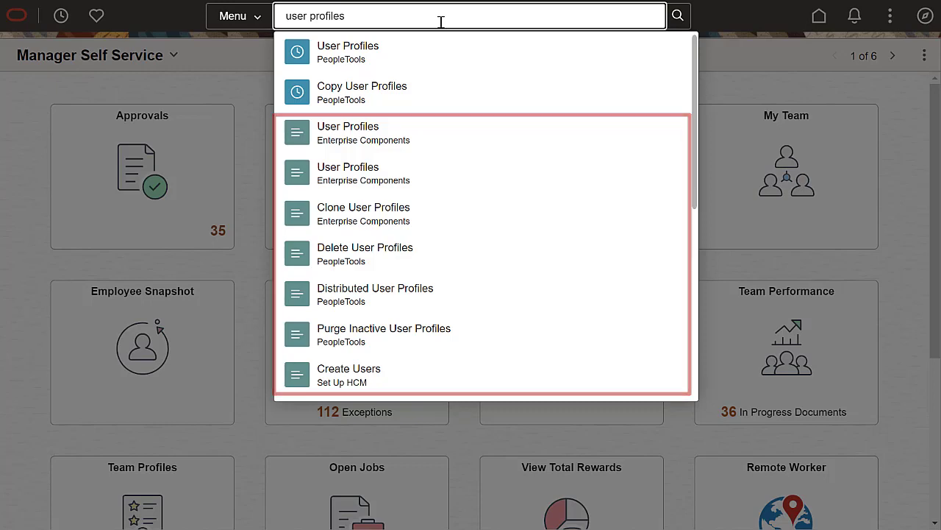
pyautogui.press('BackSpace')
pyautogui.press('BackSpace')
pyautogui.press('BackSpace')
pyautogui.press('BackSpace')
pyautogui.press('BackSpace')
pyautogui.press('BackSpace')
pyautogui.press('BackSpace')
pyautogui.press('BackSpace')
pyautogui.press('BackSpace')
pyautogui.press('BackSpace')
pyautogui.press('BackSpace')
pyautogui.press('BackSpace')
pyautogui.press('BackSpace')
# - Limit the global search to the Job Data category and search for "training specialist"
pyautogui.click(257, 17)
pyautogui.moveTo(417, 172); pyautogui.dragTo(416, 284)
pyautogui.click(246, 319)
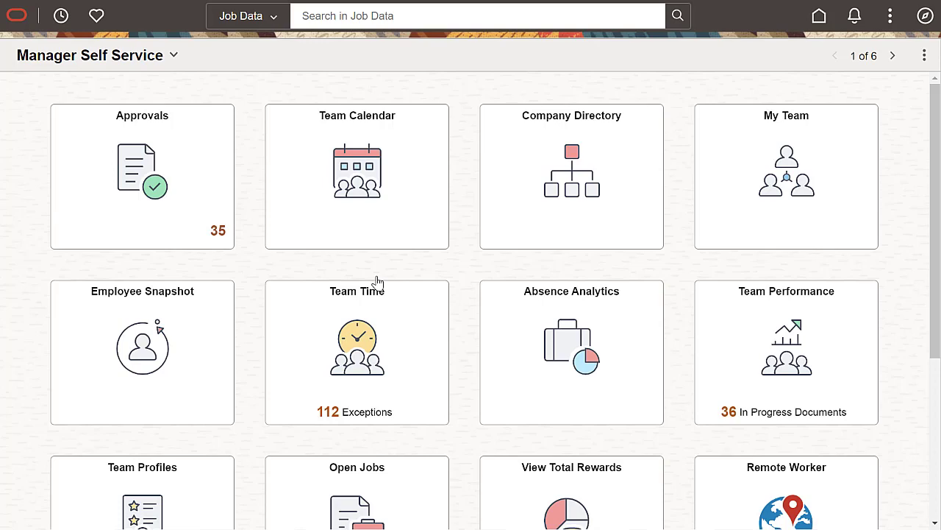
pyautogui.click(479, 16)
pyautogui.write('training specialist')
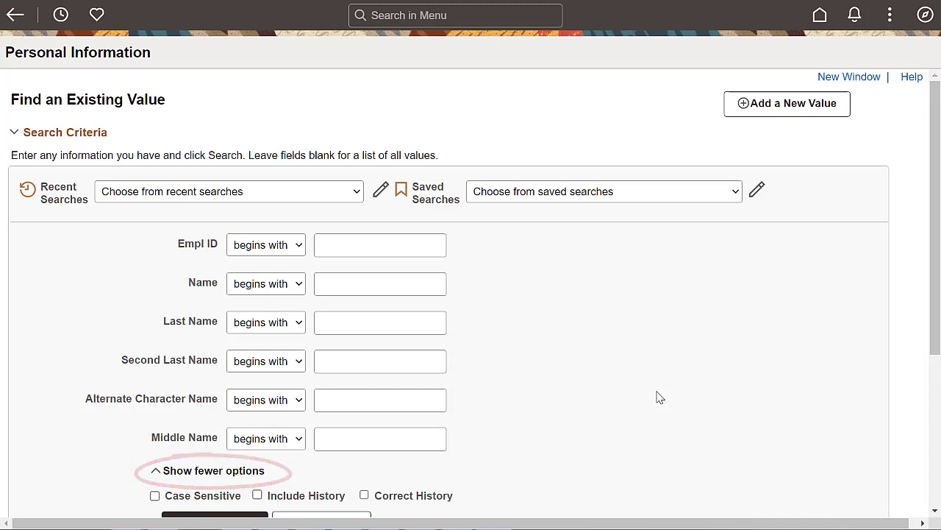
# - Search Personal Information by the person's name with more search options shown, and open the sixth matching record
pyautogui.click(261, 471)
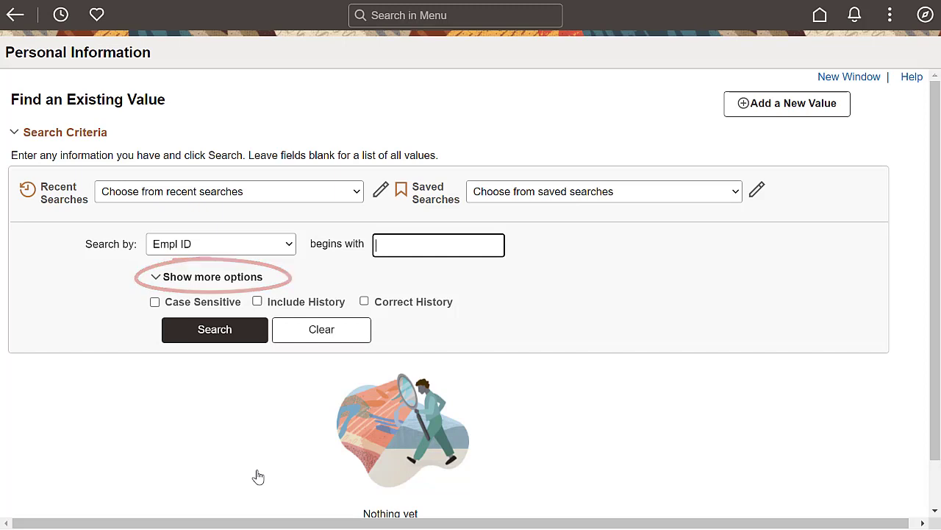
pyautogui.click(260, 280)
pyautogui.click(331, 283)
pyautogui.write('MARY')
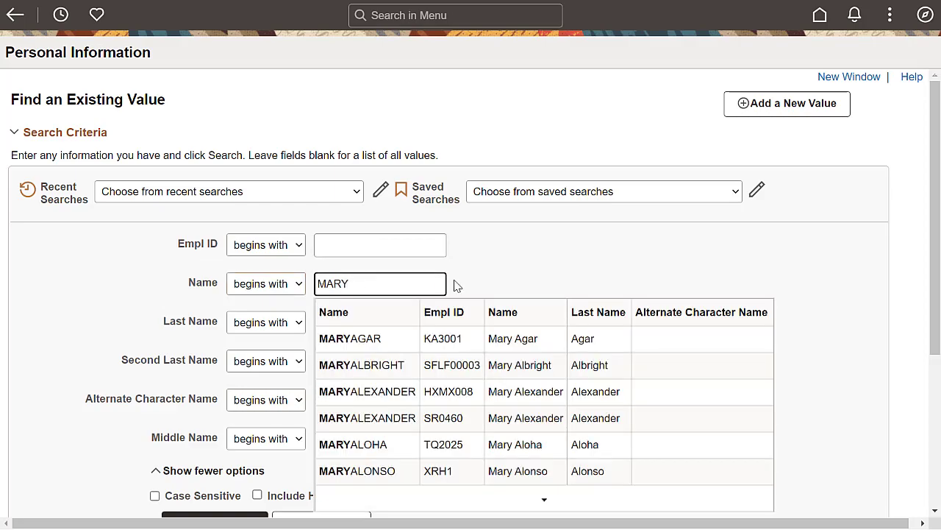
pyautogui.moveTo(934, 266); pyautogui.dragTo(934, 368)
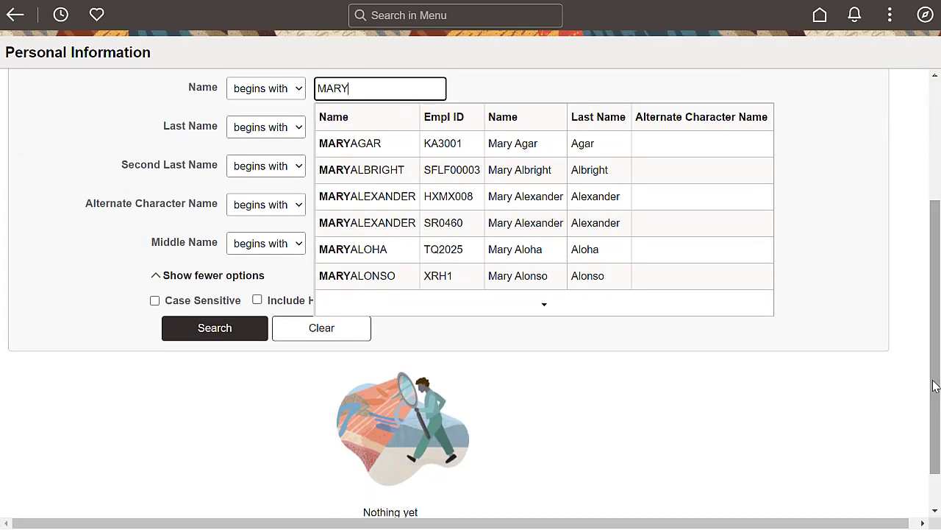
pyautogui.click(229, 332)
pyautogui.moveTo(934, 324); pyautogui.dragTo(935, 435)
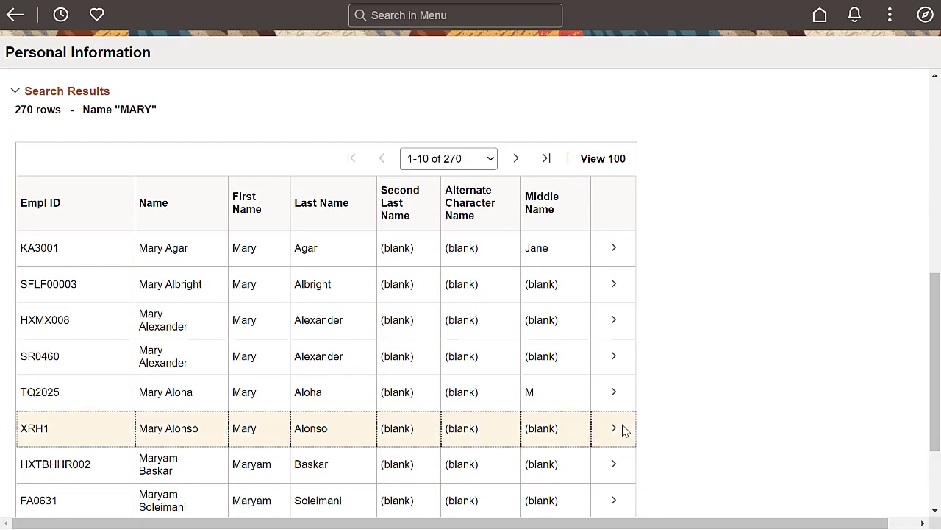
pyautogui.click(624, 431)
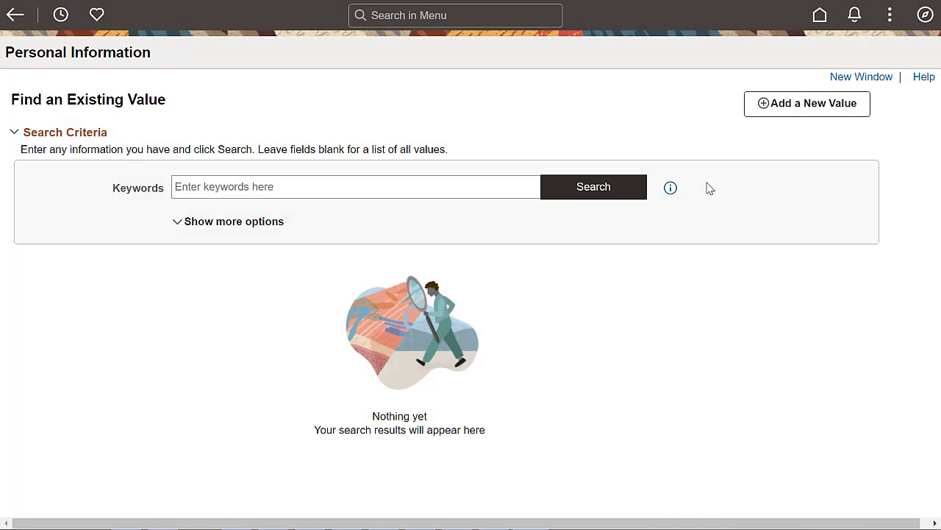
# - Search Personal Information with the keyword "California" and filter the results to Contingent Worker
pyautogui.click(503, 186)
pyautogui.write('California')
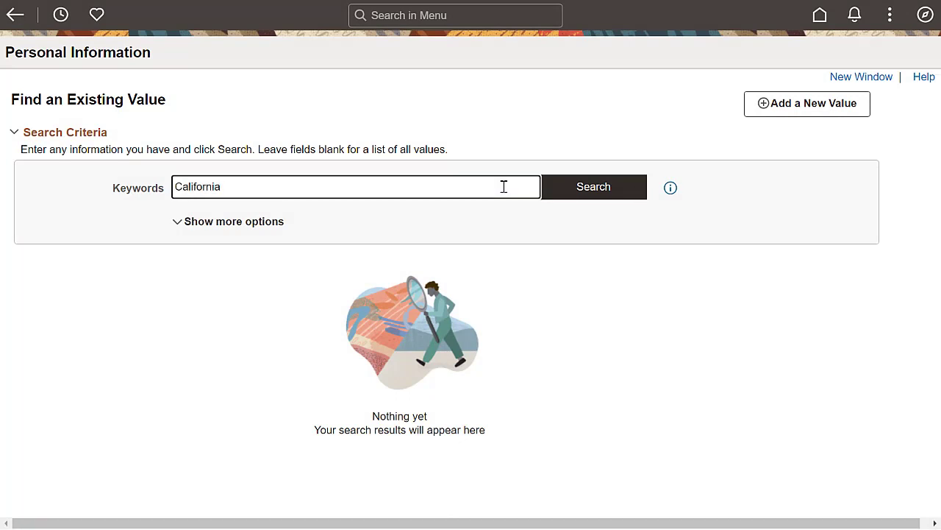
pyautogui.click(633, 190)
pyautogui.click(58, 458)
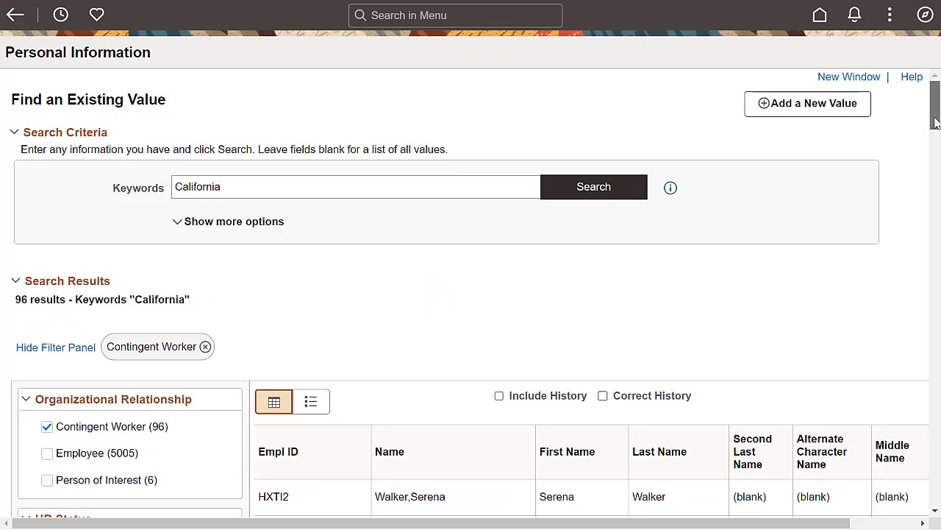
# - Narrow the results further with the ST - Salary Administration filter and open the sixth person's record
pyautogui.moveTo(936, 122); pyautogui.dragTo(874, 210)
pyautogui.click(38, 178)
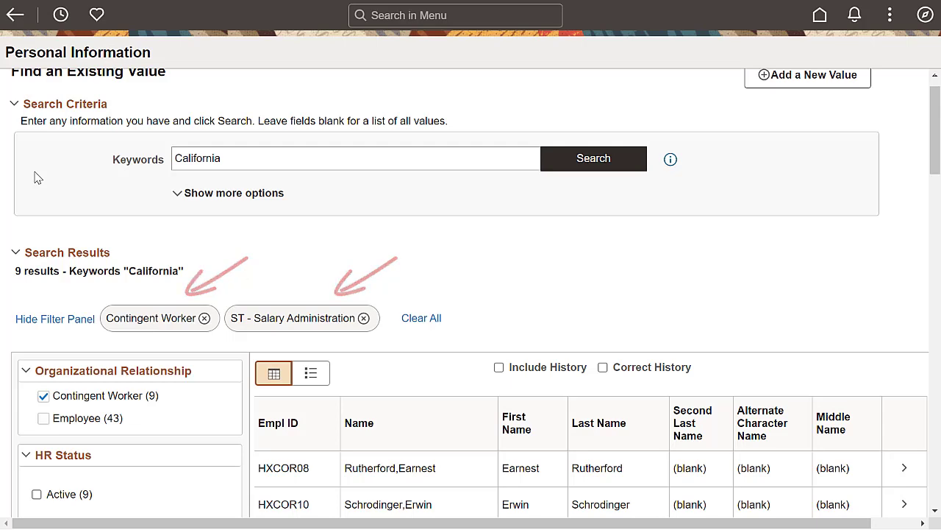
pyautogui.moveTo(935, 133); pyautogui.dragTo(935, 186)
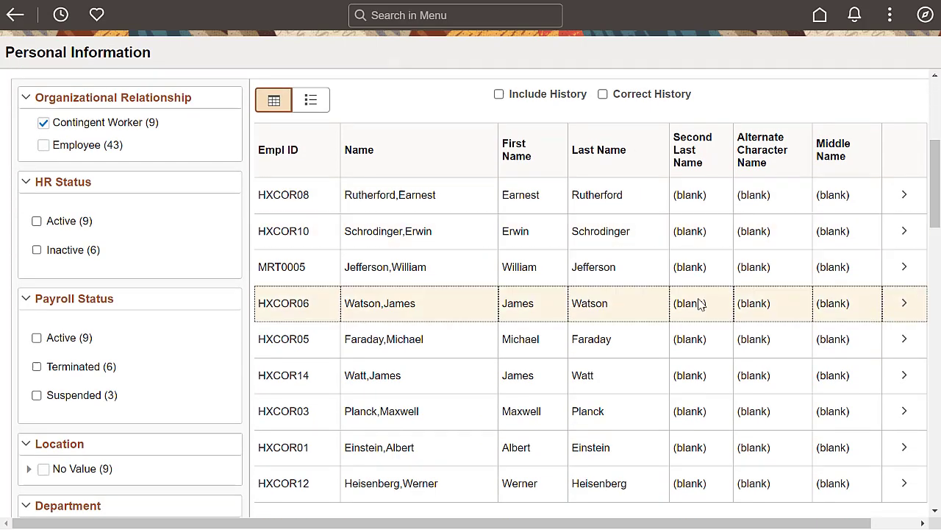
pyautogui.click(461, 385)
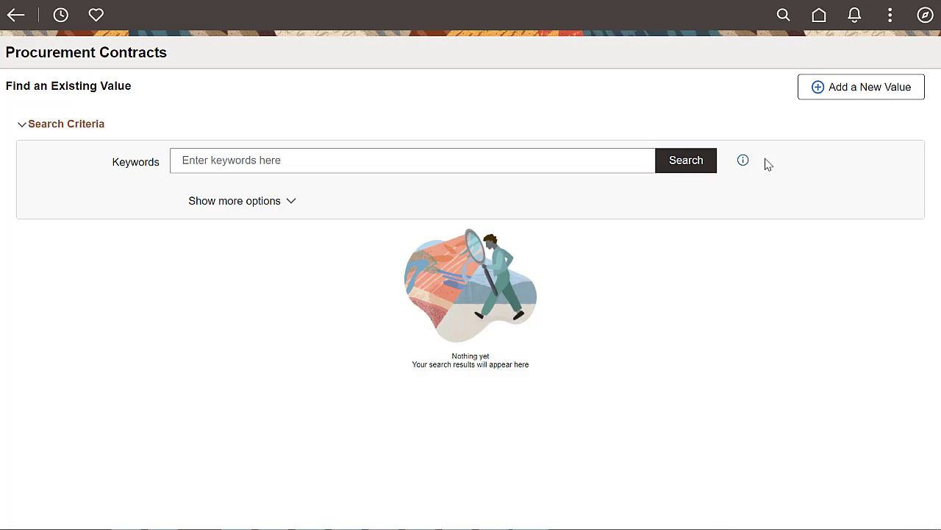
# - Search Procurement Contracts with the keyword "wcare"
pyautogui.click(628, 159)
pyautogui.write('wcare')
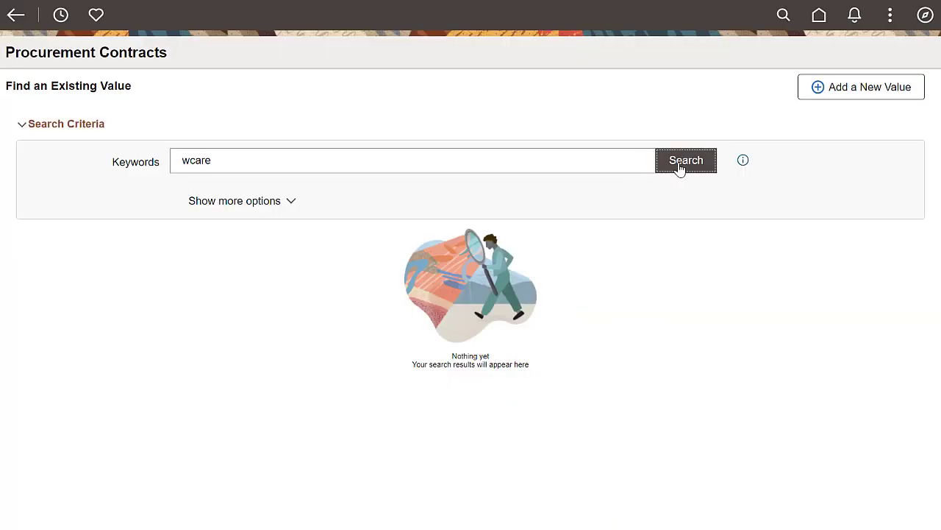
pyautogui.click(679, 168)
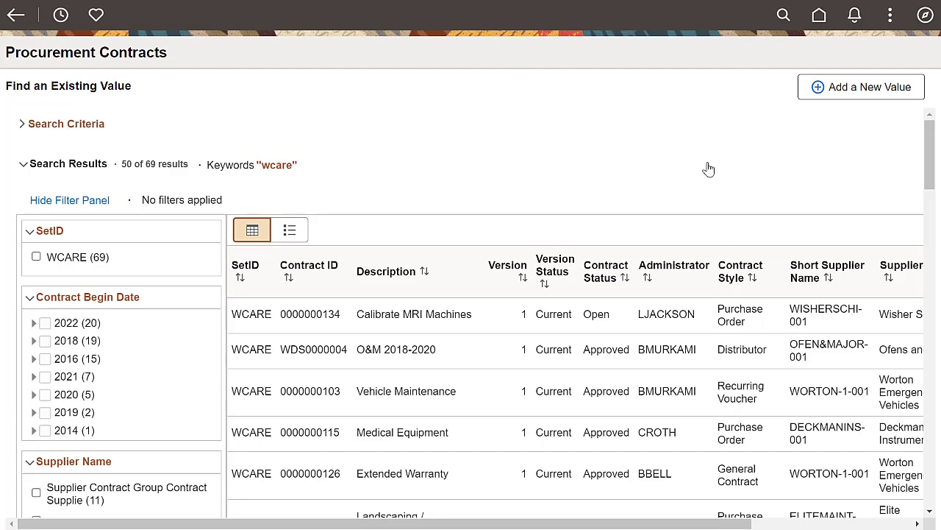
# - Filter the contracts to begin date 2022 and contract status Open, and open the Installation Services contract
pyautogui.click(44, 323)
pyautogui.scroll(-8, 929, 230)
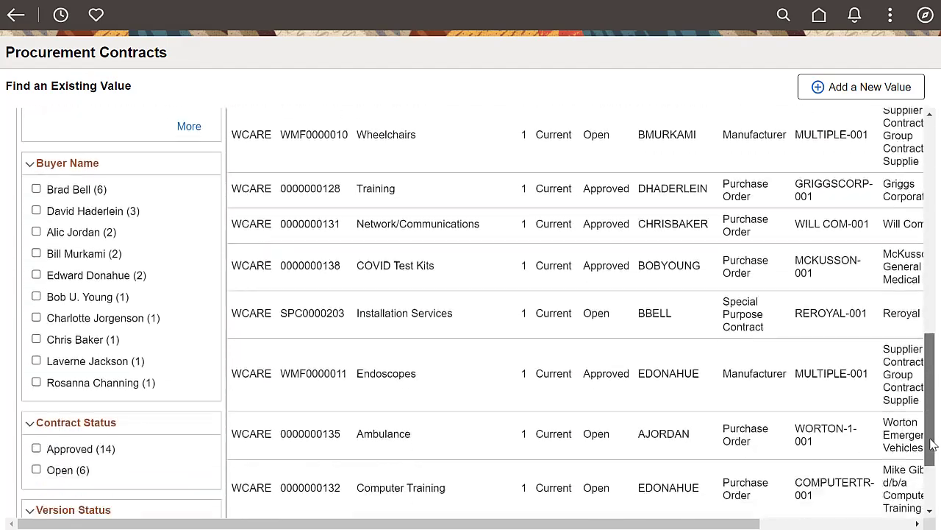
pyautogui.click(37, 416)
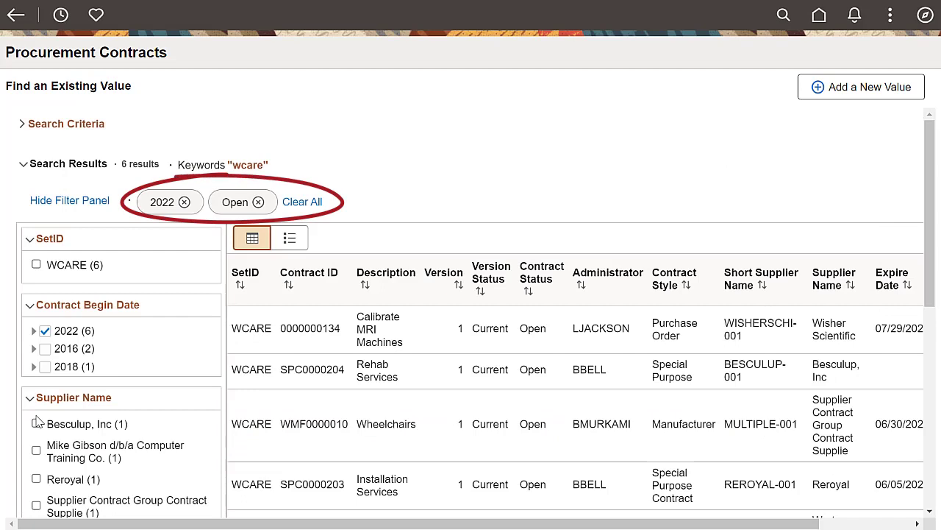
pyautogui.click(439, 495)
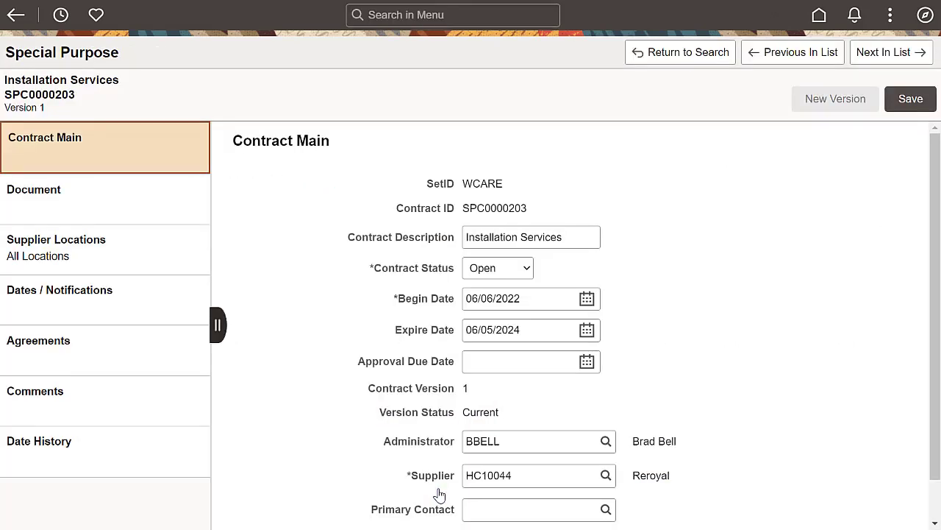